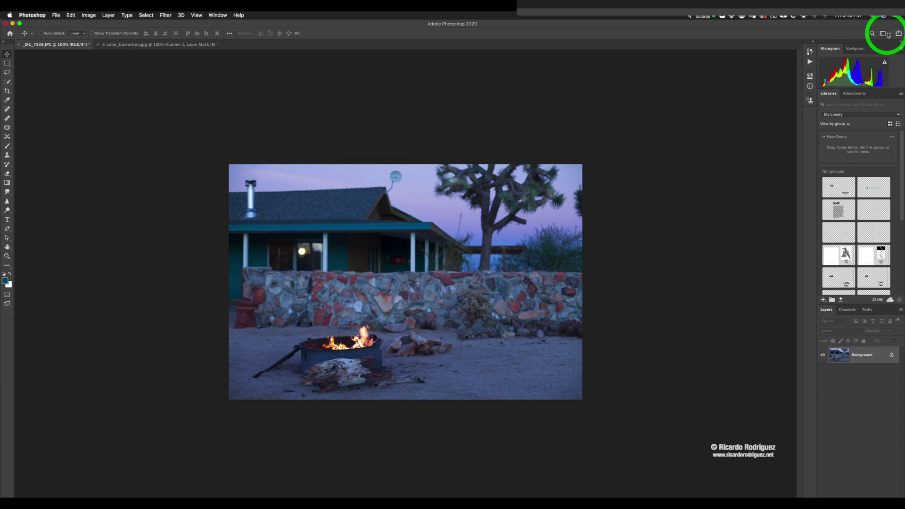
# Step: Use the Photography workspace and detach the Adjustments panel so it floats above the photo
pyautogui.click(887, 34)
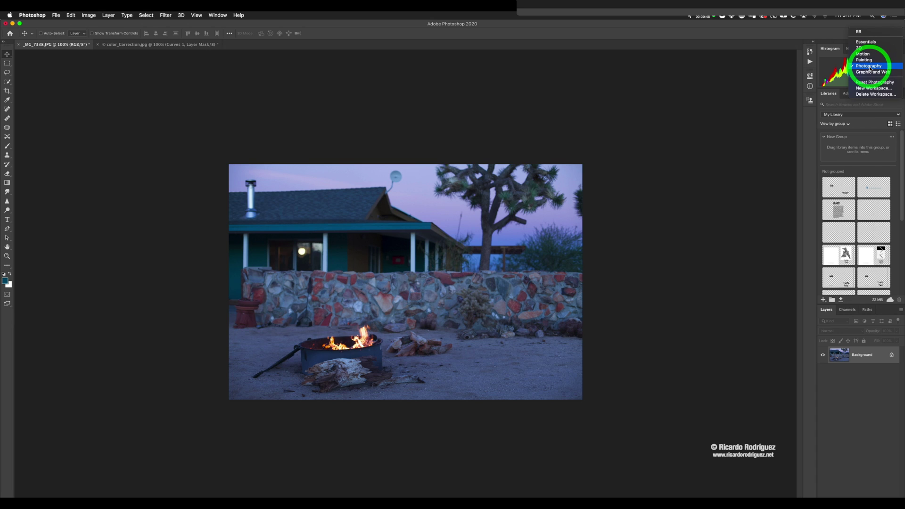
pyautogui.click(870, 66)
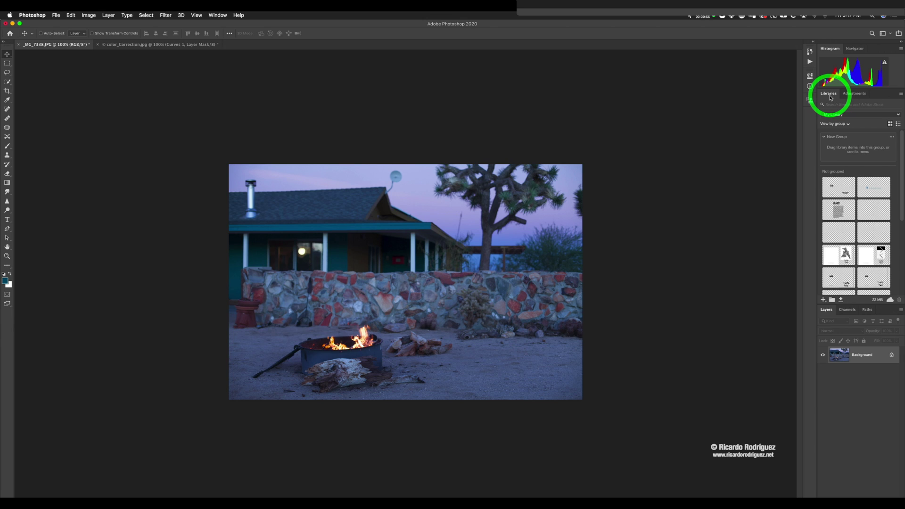
pyautogui.click(856, 94)
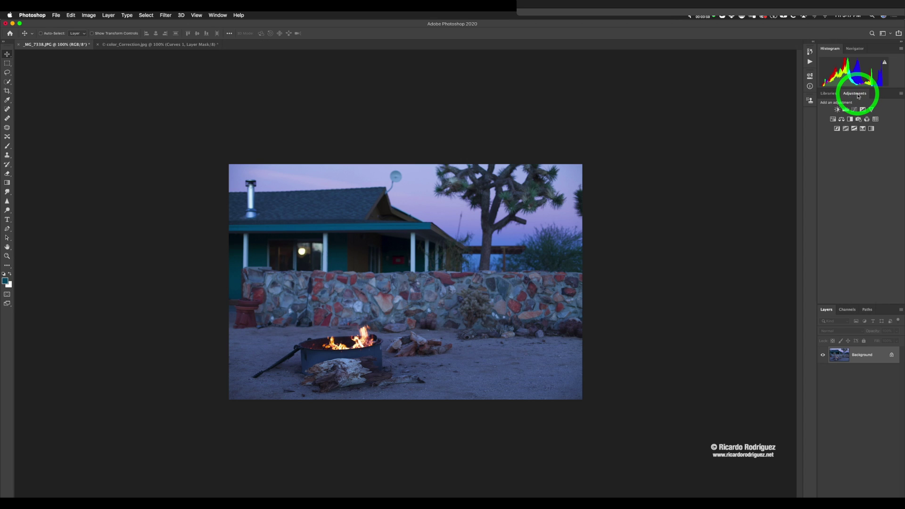
pyautogui.moveTo(858, 95); pyautogui.dragTo(610, 64)
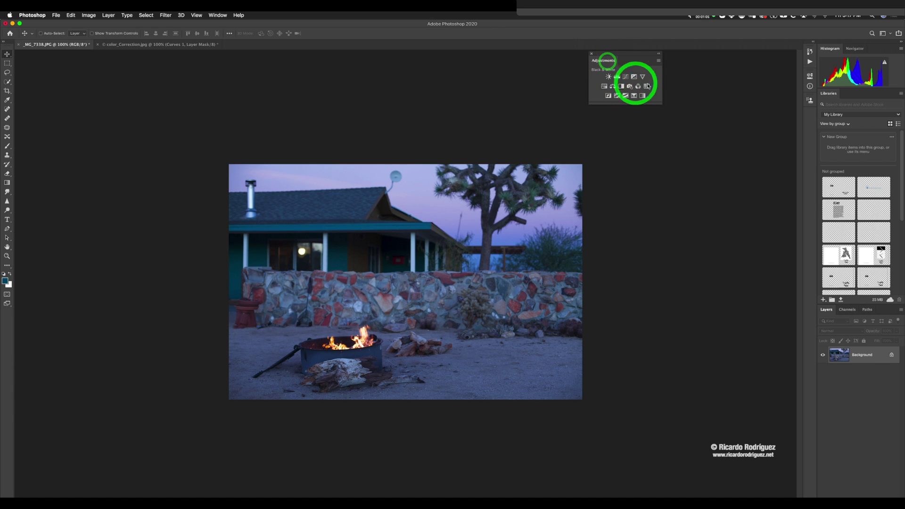
# Step: Add a Curves adjustment layer and float its Properties panel beside the photo, directly beneath the Adjustments panel
pyautogui.click(625, 77)
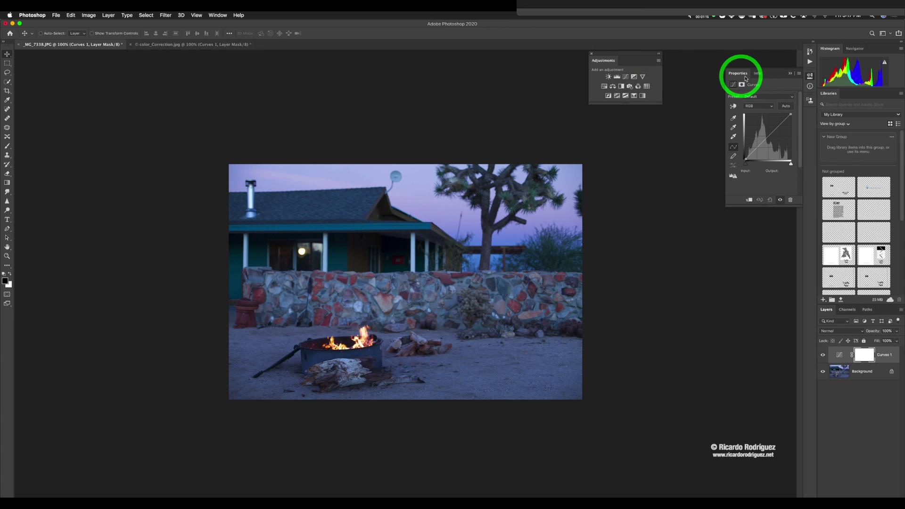
pyautogui.moveTo(741, 78); pyautogui.dragTo(612, 169)
pyautogui.click(790, 73)
pyautogui.moveTo(610, 54); pyautogui.dragTo(608, 110)
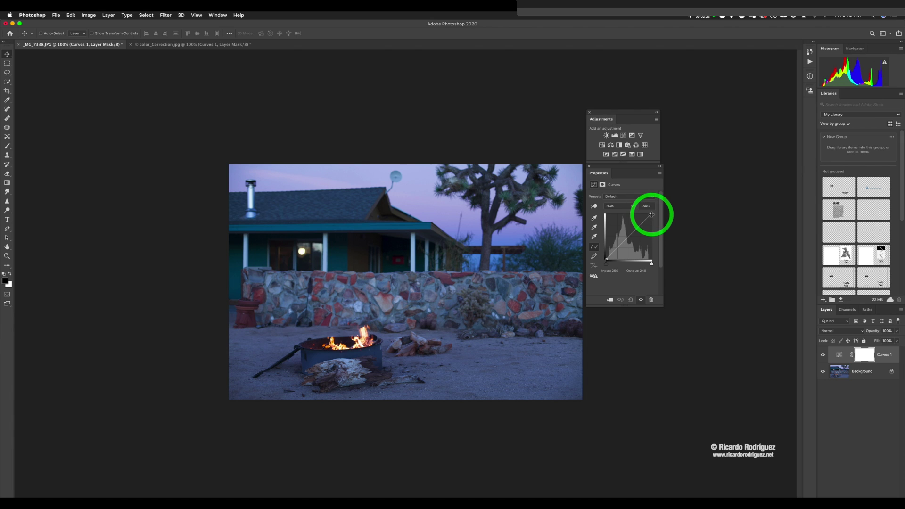
# Step: Lower the RGB curve's white point to output 0, and return it to the maximum output
pyautogui.moveTo(653, 215); pyautogui.dragTo(652, 261)
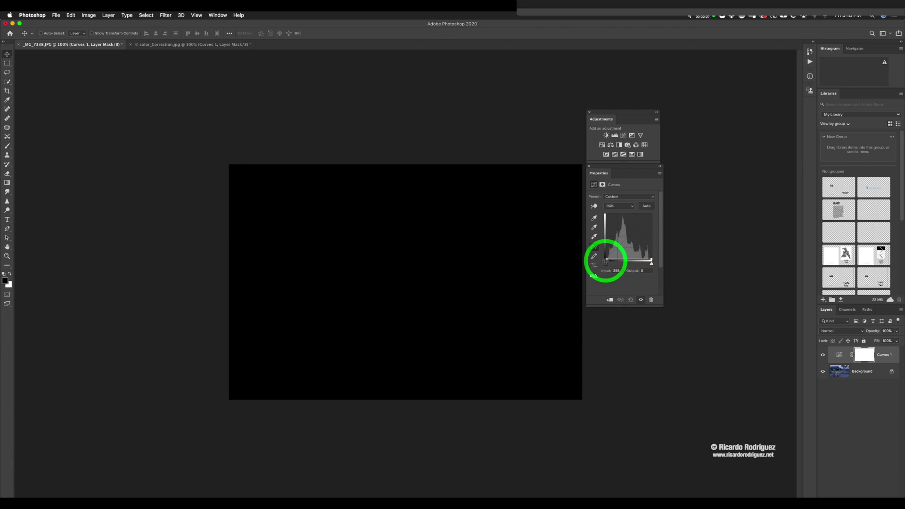
pyautogui.moveTo(652, 258); pyautogui.dragTo(651, 213)
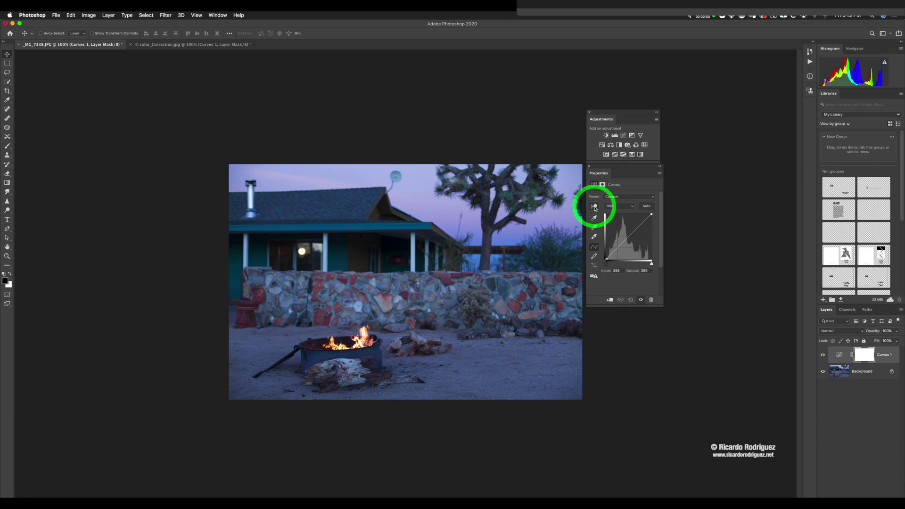
# Step: Activate on-image curve adjustment, add a midtone point to the RGB curve and raise it to output 144
pyautogui.click(594, 207)
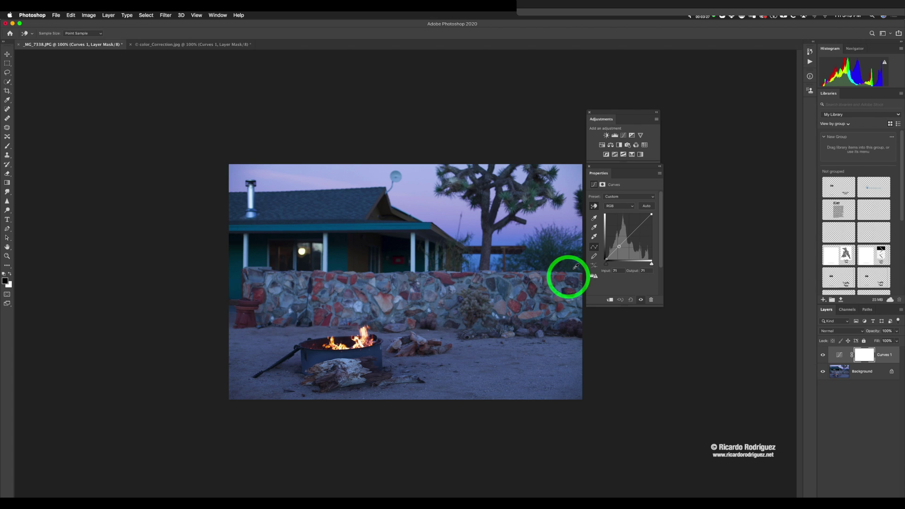
pyautogui.click(629, 236)
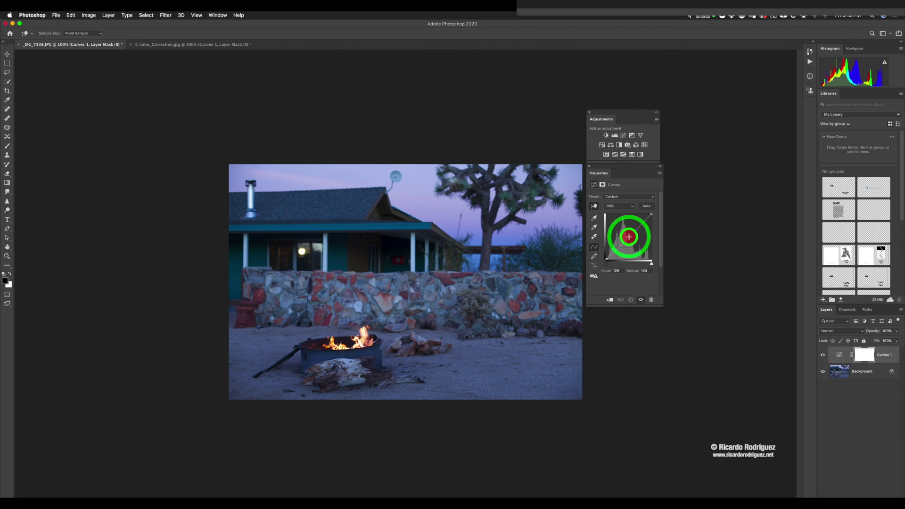
pyautogui.moveTo(629, 236); pyautogui.dragTo(627, 232)
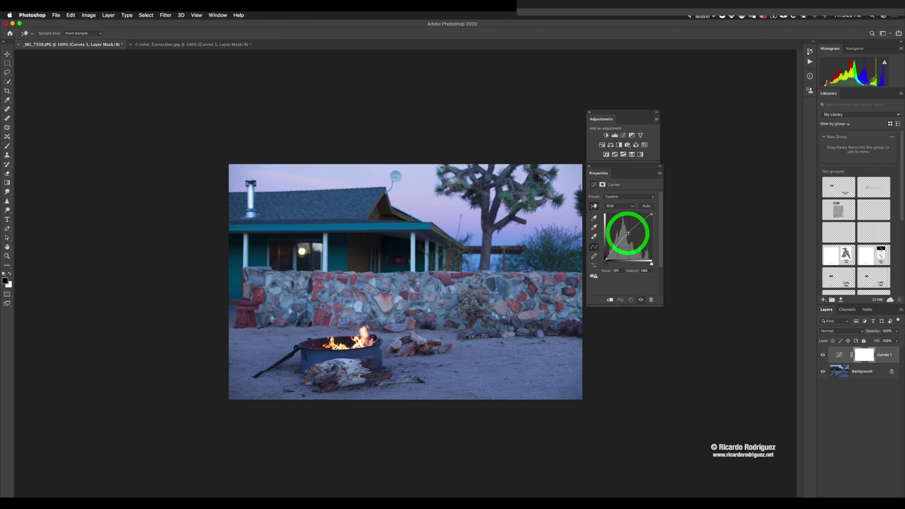
pyautogui.moveTo(627, 233); pyautogui.dragTo(627, 234)
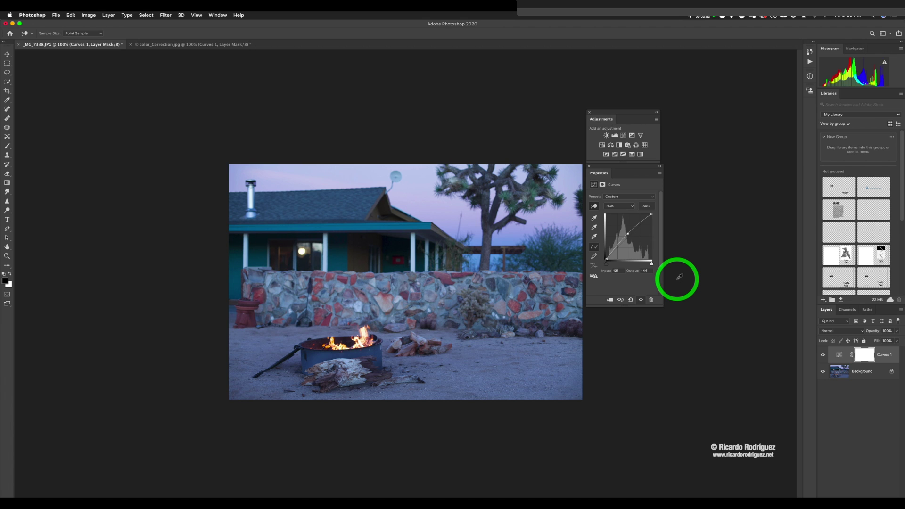
# Step: Fine-tune the RGB curve's midtone point in small increments to about input 118 and output 140
pyautogui.press('Up')
pyautogui.press('Up')
pyautogui.press('Up')
pyautogui.press('Up')
pyautogui.press('Up')
pyautogui.press('Up')
pyautogui.press('Up')
pyautogui.press('Up')
pyautogui.press('Up')
pyautogui.press('Up')
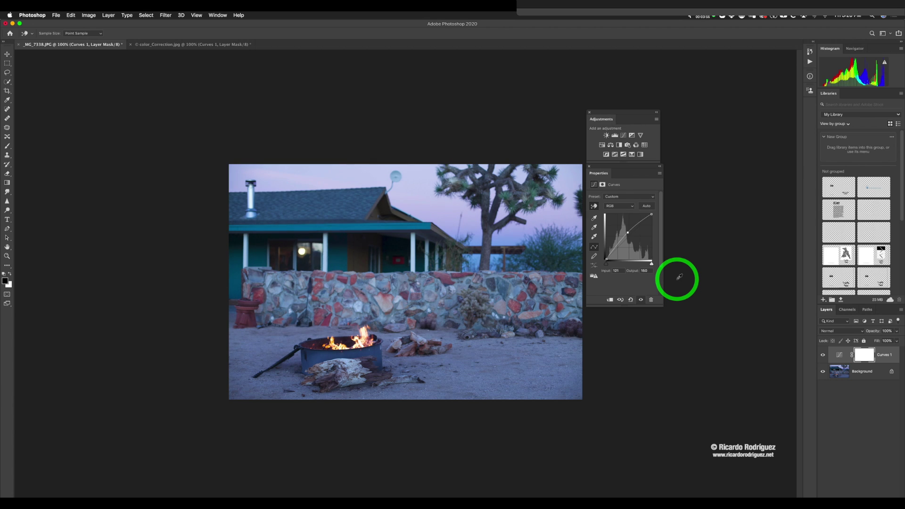
pyautogui.press('Down')
pyautogui.press('Down')
pyautogui.press('Down')
pyautogui.press('Down')
pyautogui.press('Down')
pyautogui.press('Down')
pyautogui.press('Down')
pyautogui.press('Down')
pyautogui.press('Down')
pyautogui.press('Down')
pyautogui.press('Down')
pyautogui.press('Down')
pyautogui.press('Down')
pyautogui.press('Down')
pyautogui.press('Down')
pyautogui.press('Down')
pyautogui.press('Down')
pyautogui.press('Down')
pyautogui.press('Down')
pyautogui.press('Down')
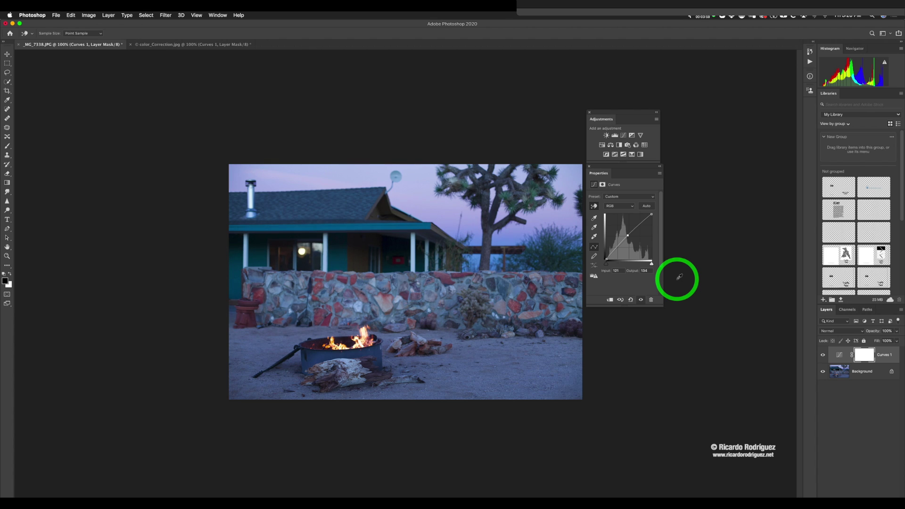
pyautogui.press('Left')
pyautogui.press('Left')
pyautogui.press('Left')
pyautogui.press('Left')
pyautogui.press('Left')
pyautogui.press('Left')
pyautogui.press('Up')
pyautogui.press('Up')
pyautogui.press('Up')
pyautogui.press('Up')
pyautogui.press('Up')
pyautogui.press('Up')
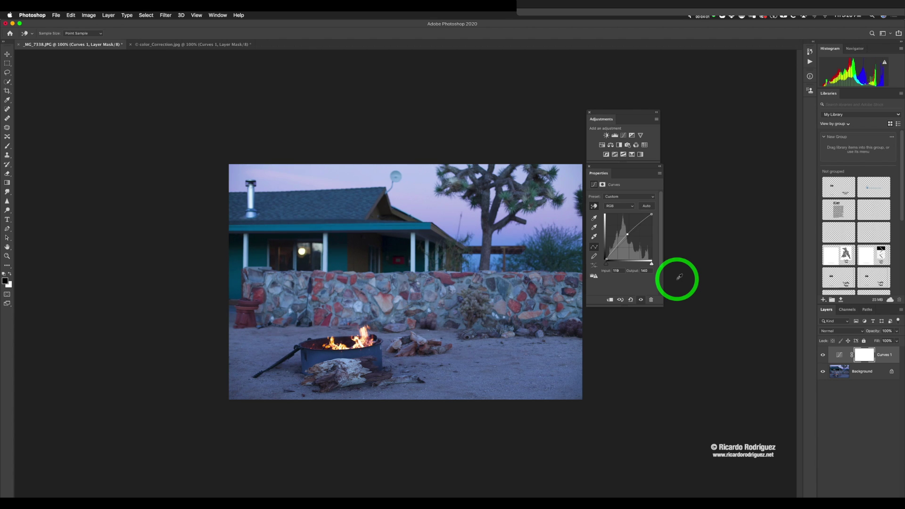
pyautogui.press('Right')
pyautogui.press('Right')
pyautogui.press('Right')
pyautogui.press('Right')
pyautogui.press('Right')
pyautogui.press('Right')
pyautogui.press('Up')
pyautogui.press('Up')
pyautogui.press('Left')
pyautogui.press('Left')
pyautogui.press('Down')
pyautogui.press('Down')
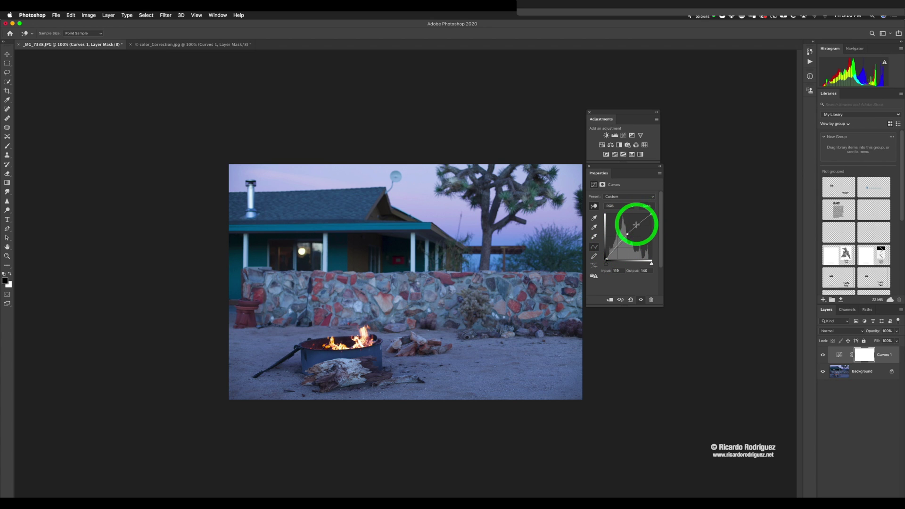
# Step: Add a shadow point and a highlight point at output 215 to the RGB curve, and compare the photo without the adjustment
pyautogui.click(617, 247)
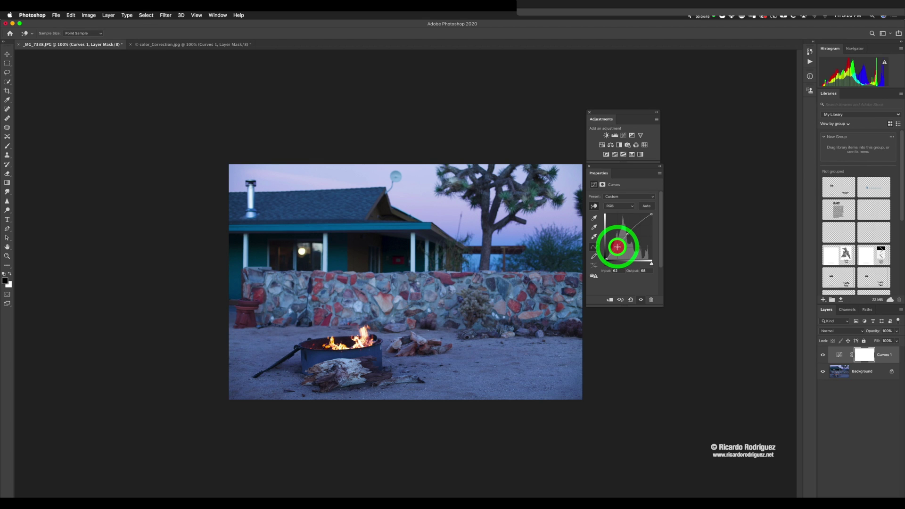
pyautogui.click(639, 221)
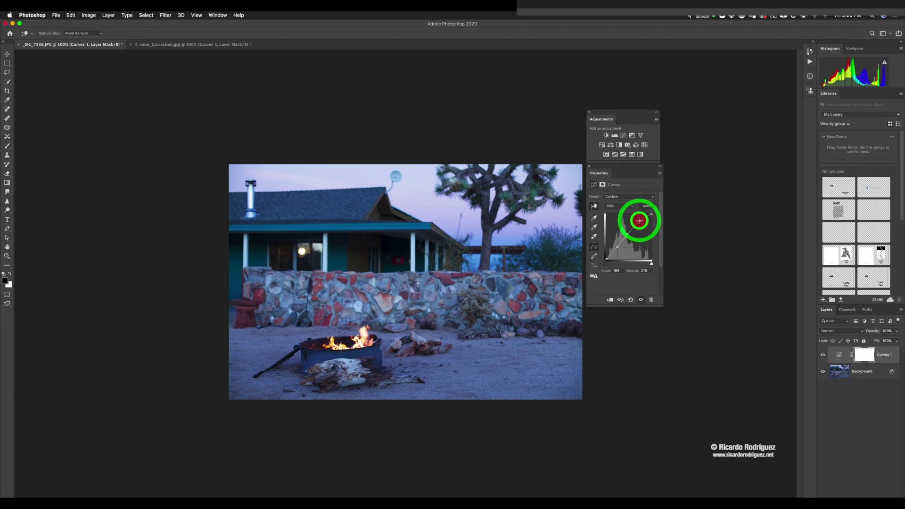
pyautogui.click(641, 301)
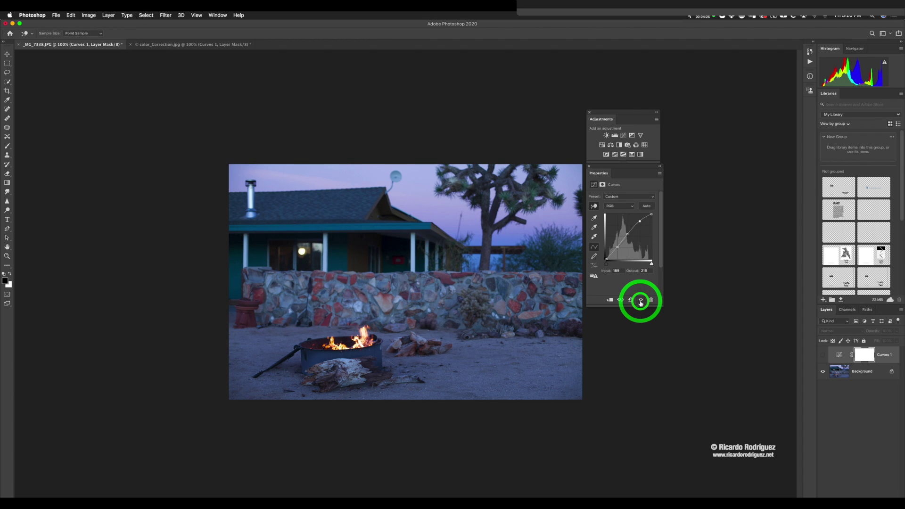
pyautogui.click(640, 302)
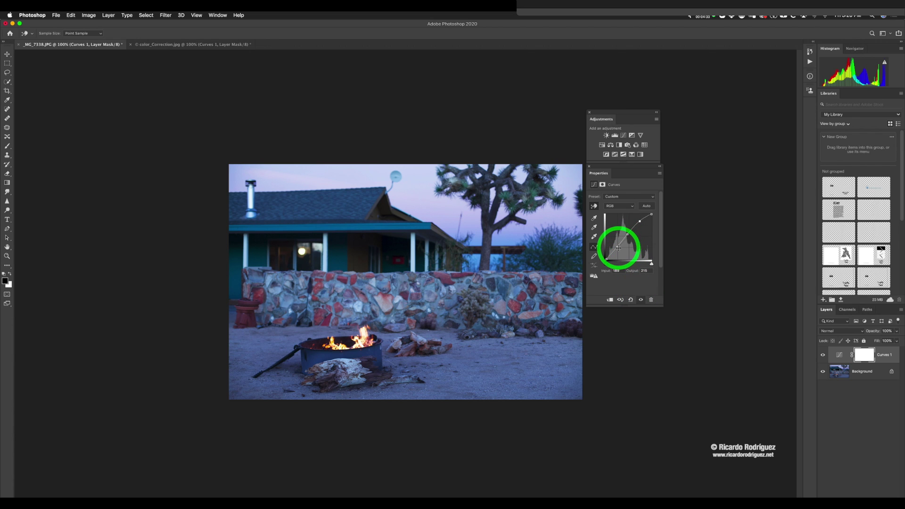
# Step: Lower the RGB curve's shadow point and readjust its highlight and midtone points, with the midtone at output 143
pyautogui.moveTo(617, 246); pyautogui.dragTo(617, 248)
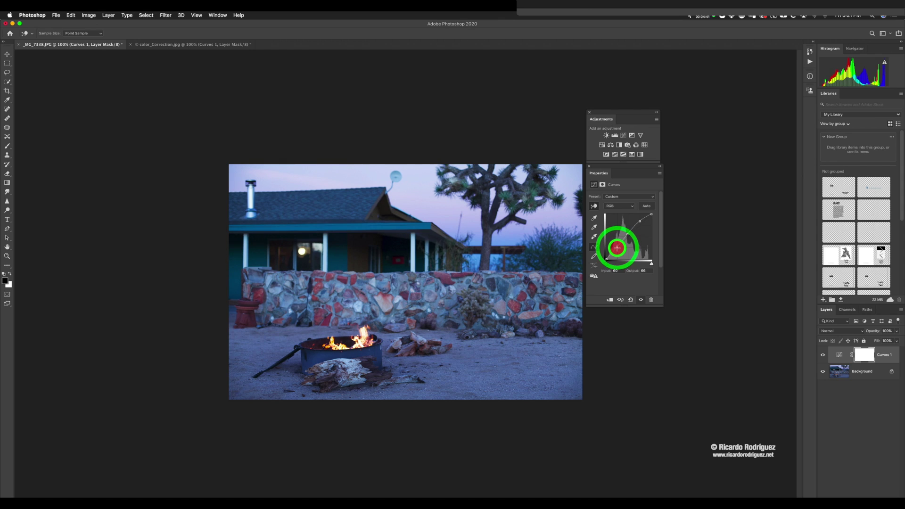
pyautogui.click(640, 222)
pyautogui.moveTo(640, 223); pyautogui.dragTo(626, 233)
pyautogui.click(627, 234)
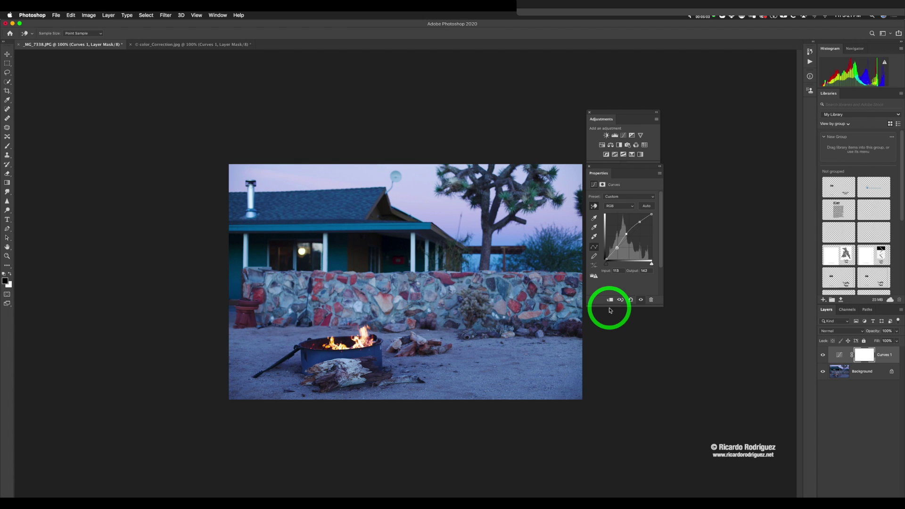
# Step: Raise the midtones of the Red channel curve to about output 138
pyautogui.click(622, 209)
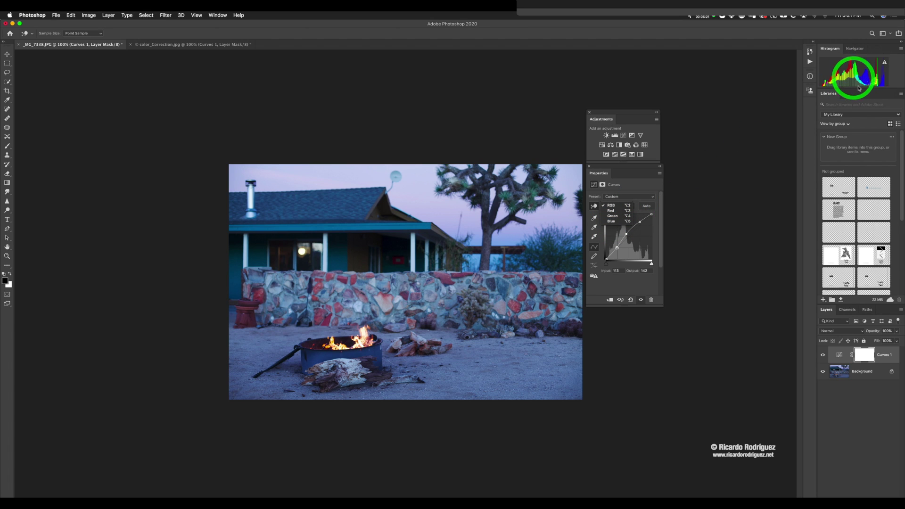
pyautogui.click(613, 211)
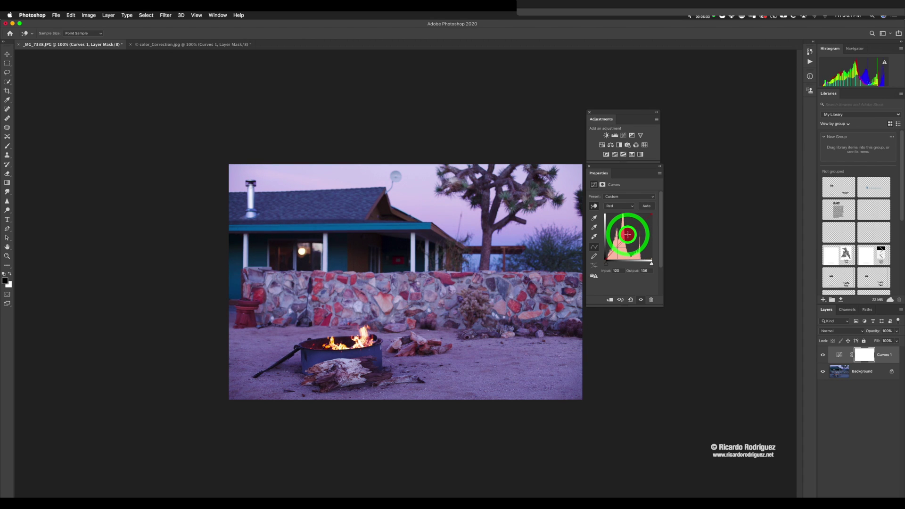
pyautogui.moveTo(627, 234); pyautogui.dragTo(628, 235)
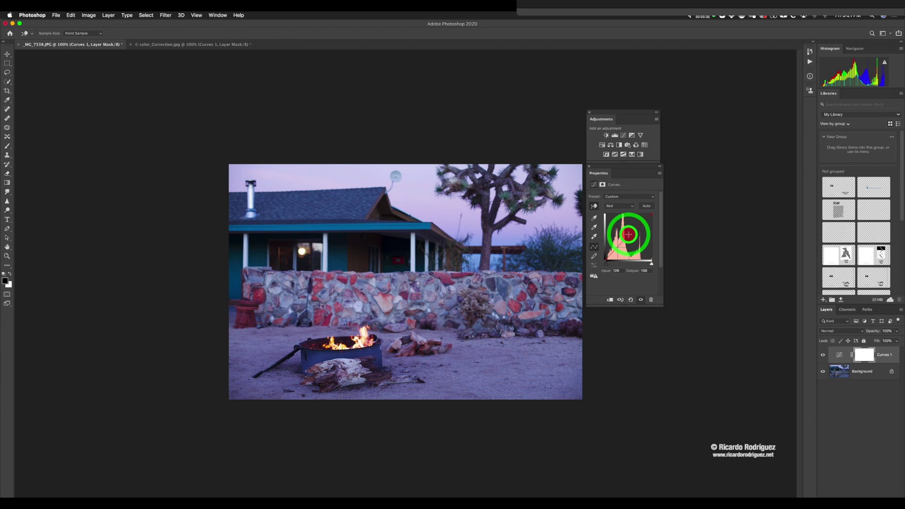
# Step: Lower the Blue channel curve's midtones to about output 116 and readjust the Red channel's midtone point to about output 138
pyautogui.click(615, 209)
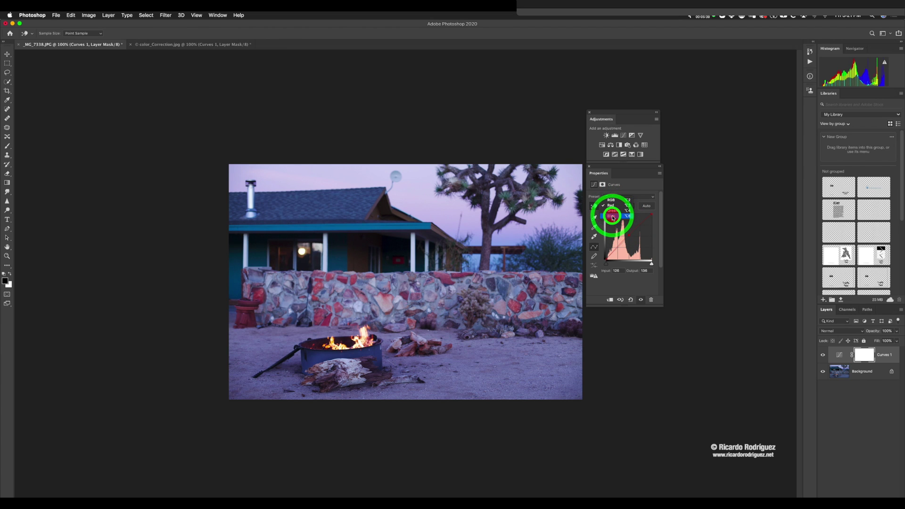
pyautogui.click(613, 217)
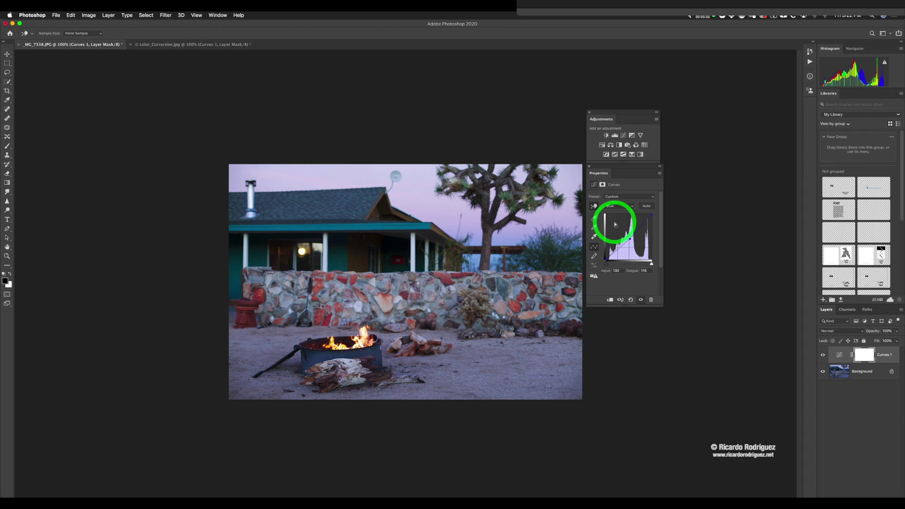
pyautogui.click(613, 206)
pyautogui.click(611, 194)
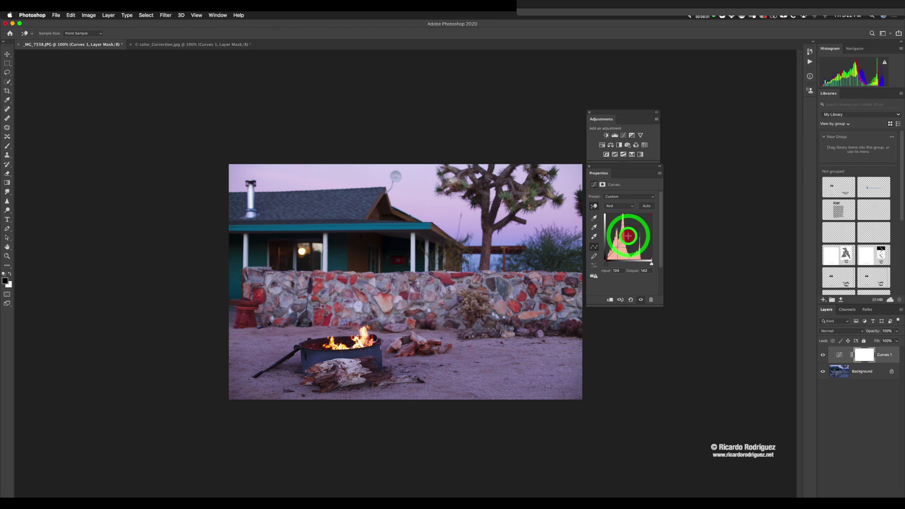
pyautogui.click(615, 206)
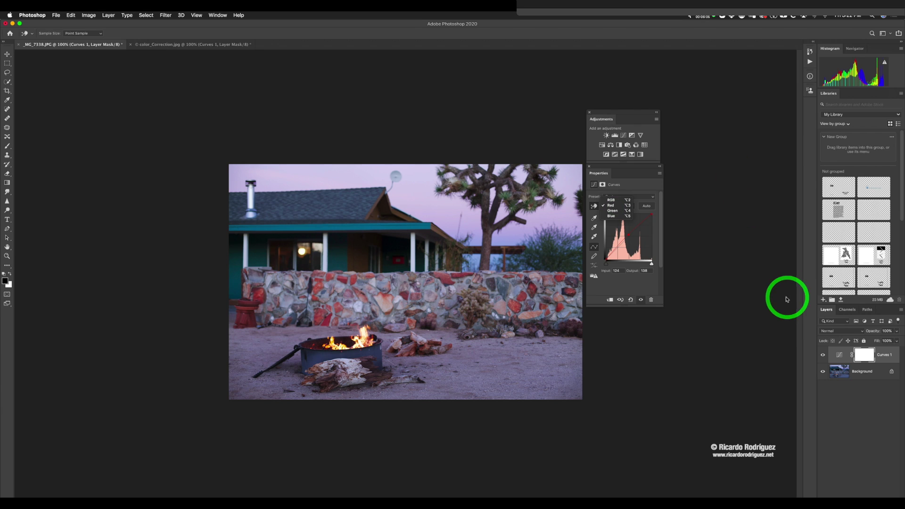
# Step: Add a Color Balance adjustment layer above the Curves layer and delete it again
pyautogui.click(610, 145)
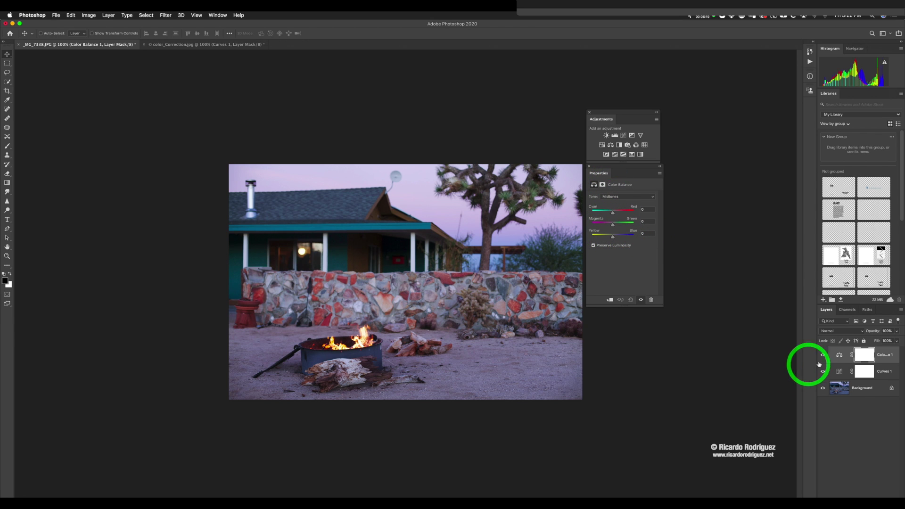
pyautogui.press('Delete')
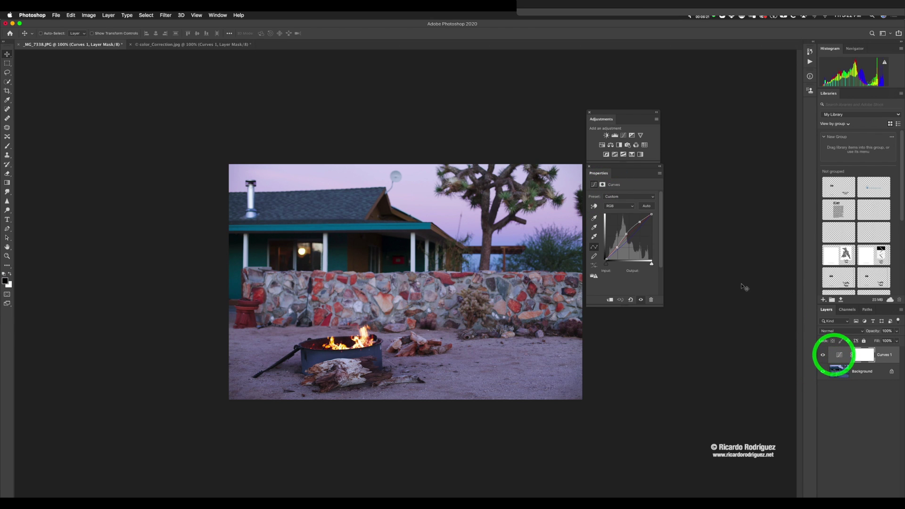
# Step: Review the Red and Blue channel curves, and reset the Curves adjustment to its defaults
pyautogui.click(617, 206)
pyautogui.click(615, 210)
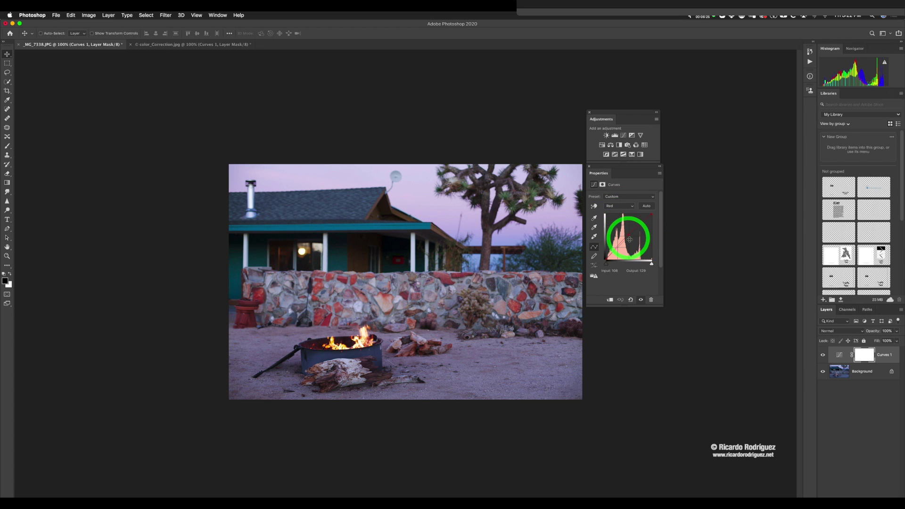
pyautogui.click(618, 206)
pyautogui.click(616, 216)
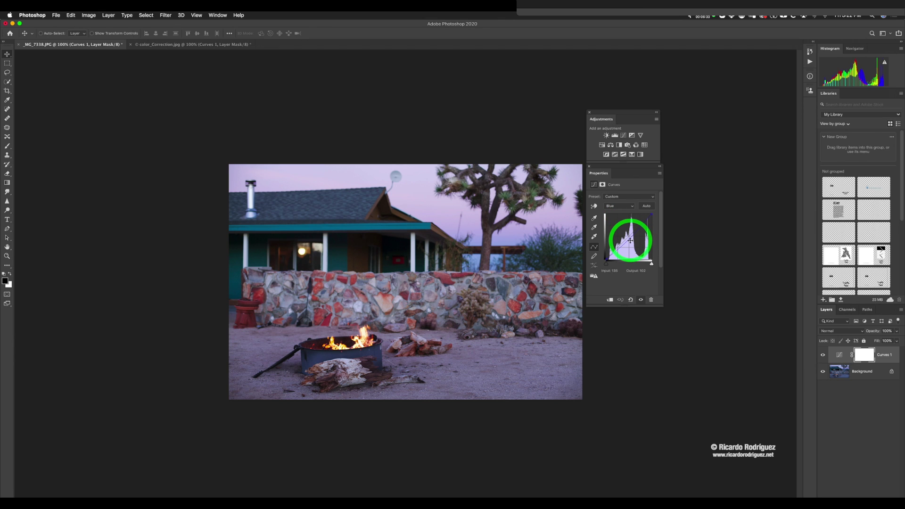
pyautogui.click(630, 241)
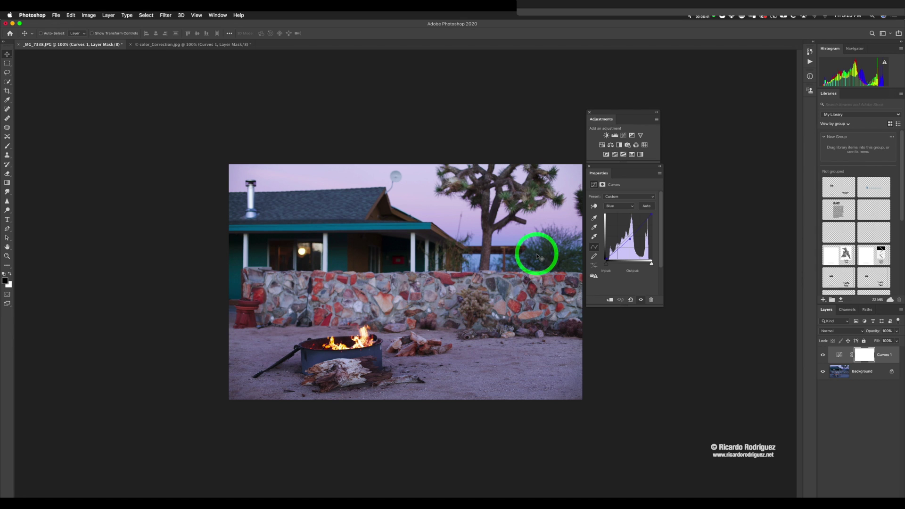
pyautogui.click(630, 301)
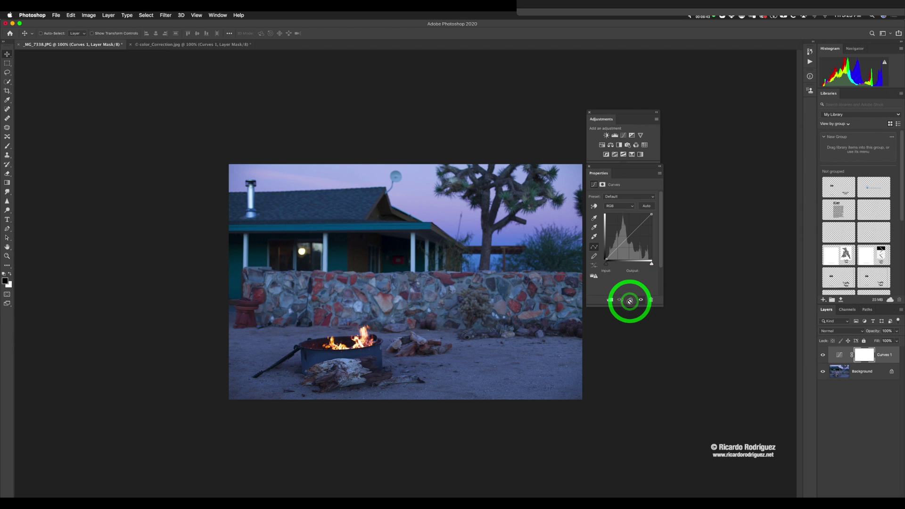
# Step: With the on-image adjustment tool, darken the sky tones and lighten the stone wall tones on the RGB curve
pyautogui.click(624, 230)
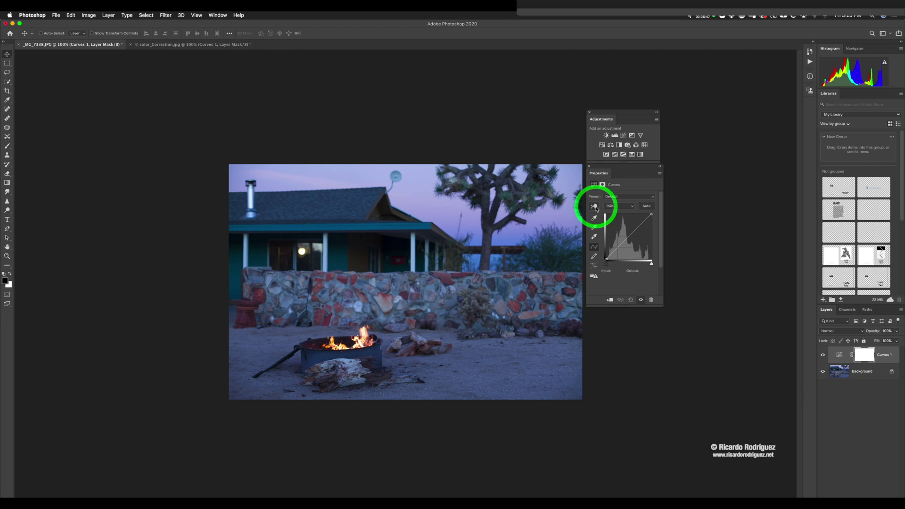
pyautogui.click(595, 207)
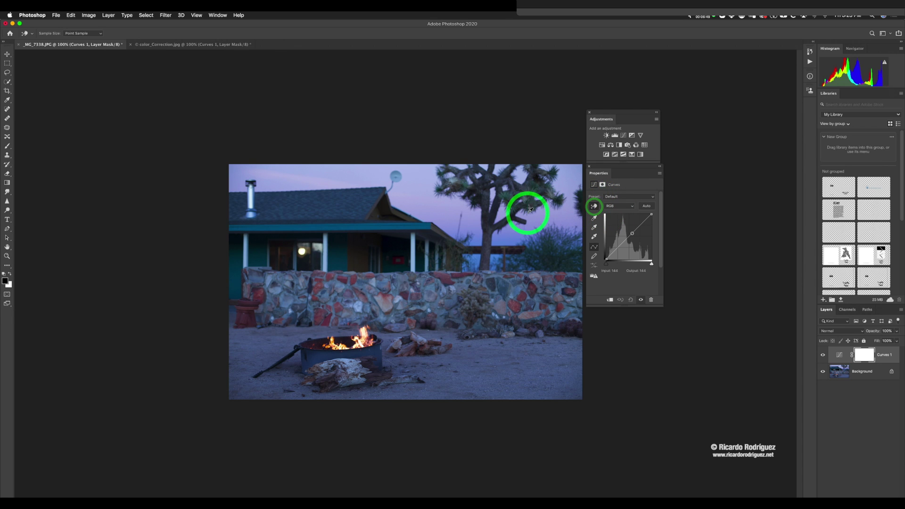
pyautogui.moveTo(350, 173); pyautogui.dragTo(349, 180)
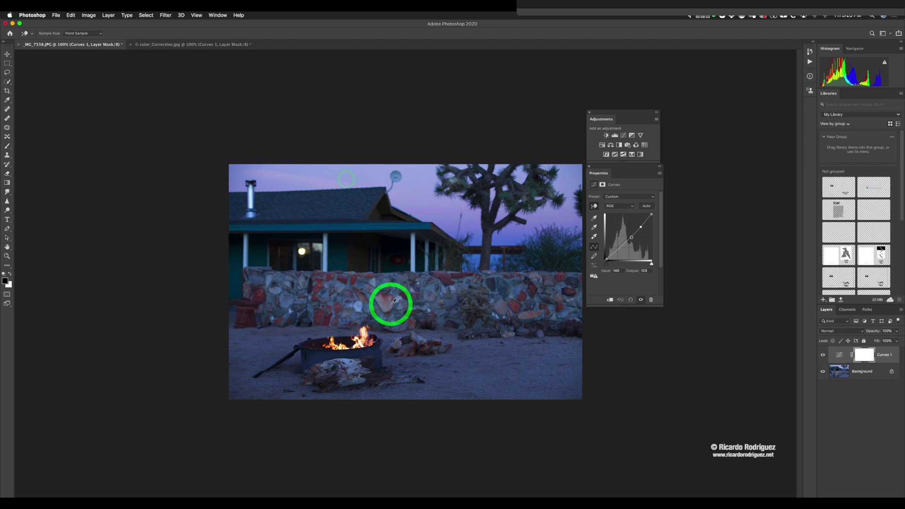
pyautogui.moveTo(396, 302); pyautogui.dragTo(396, 300)
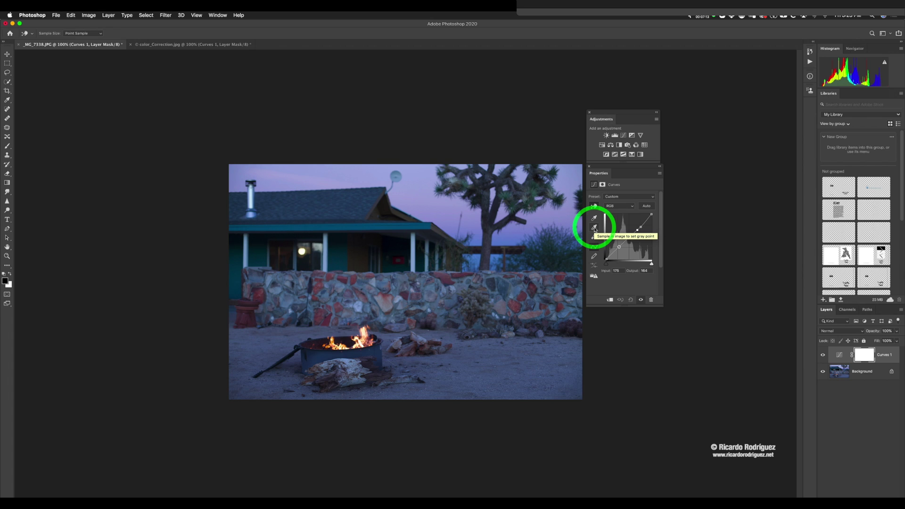
# Step: Set the Curves gray point by sampling the shaded porch area just under the house's roof edge
pyautogui.click(594, 228)
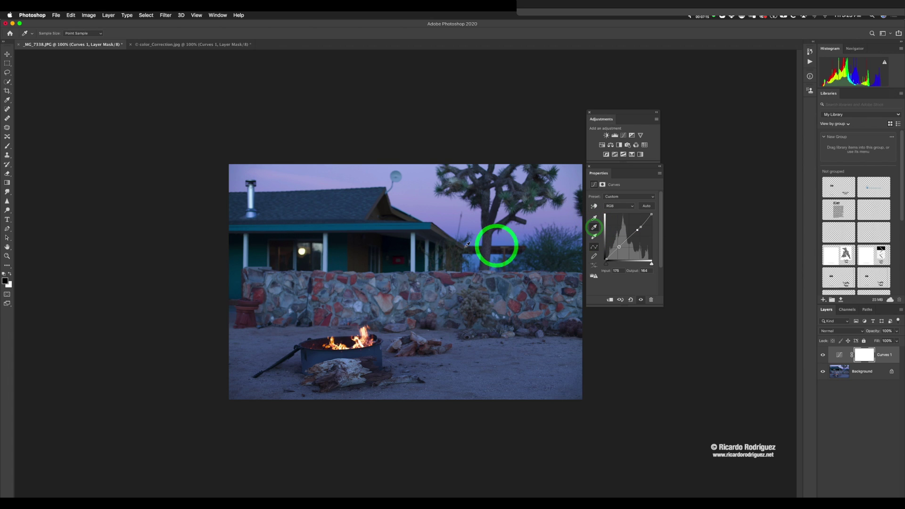
pyautogui.click(413, 240)
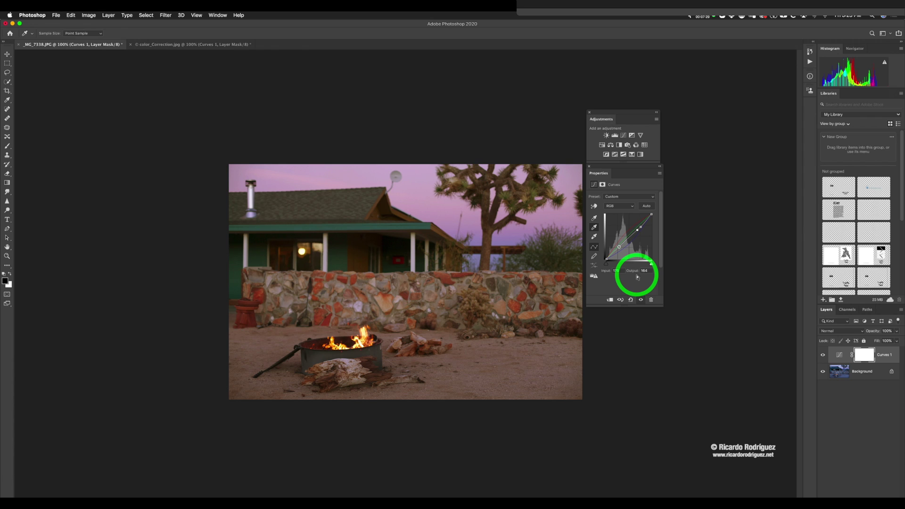
# Step: Fine-tune the Red curve's midtone point to about input 93, output 127, and the Blue curve's to about input 167, output 128
pyautogui.click(610, 206)
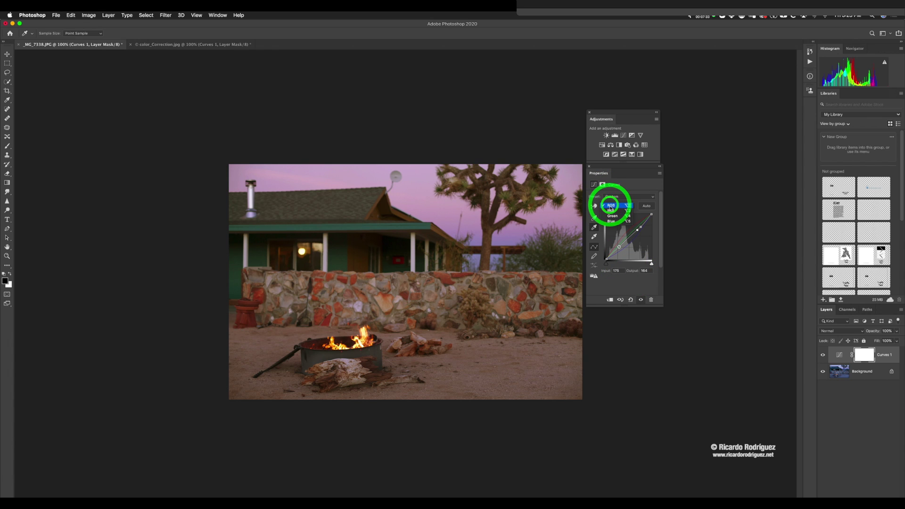
pyautogui.click(611, 210)
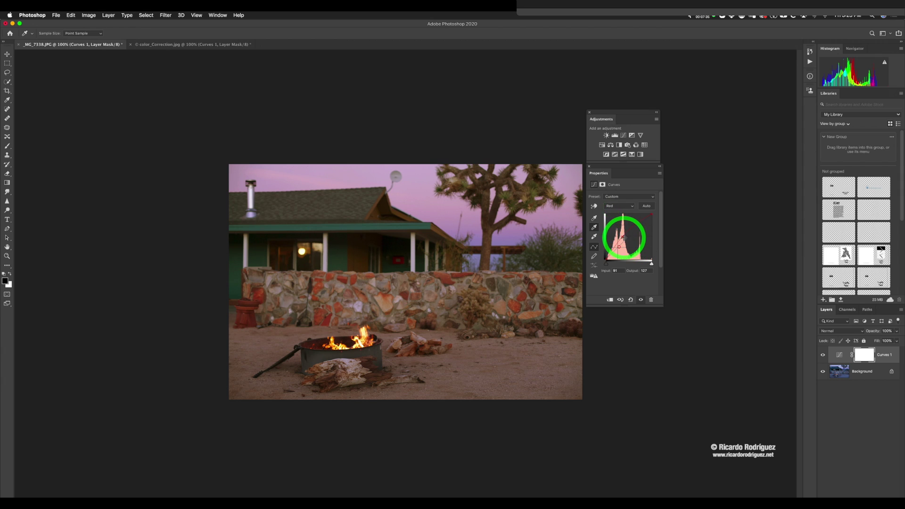
pyautogui.moveTo(622, 238); pyautogui.dragTo(622, 236)
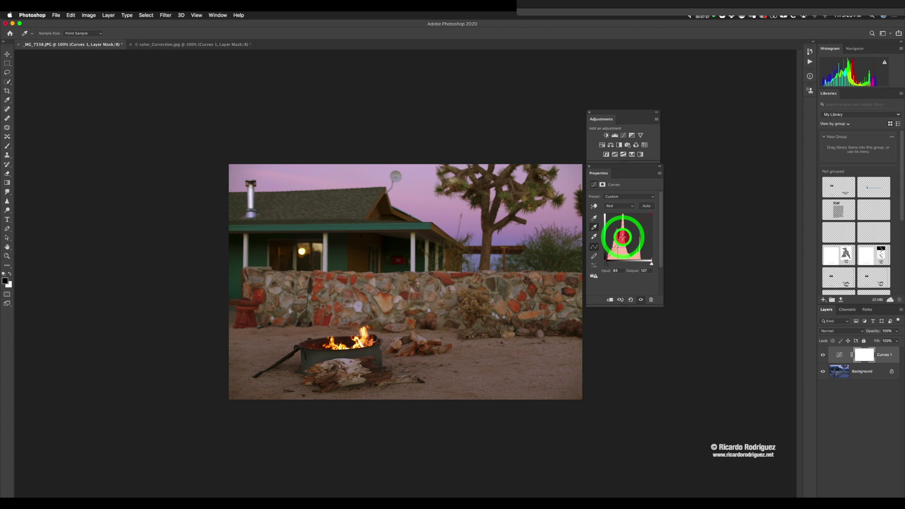
pyautogui.click(610, 206)
pyautogui.click(611, 216)
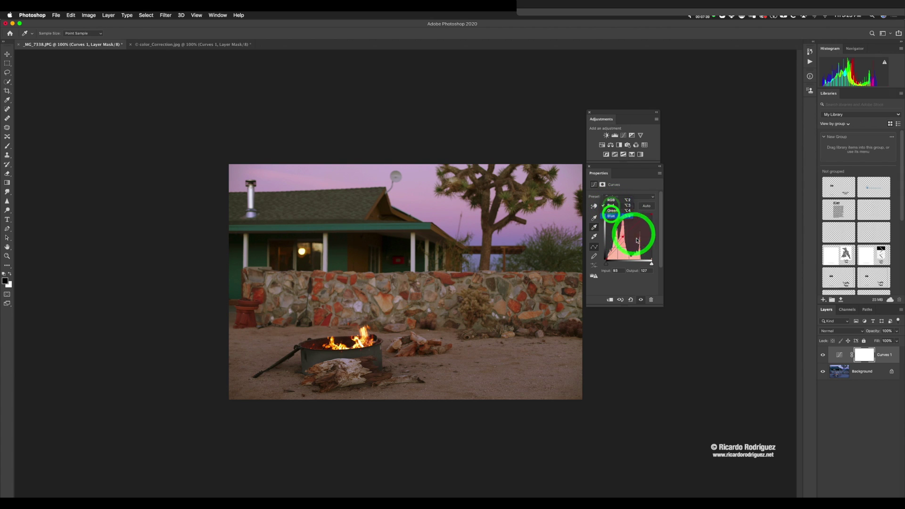
pyautogui.moveTo(636, 237); pyautogui.dragTo(636, 237)
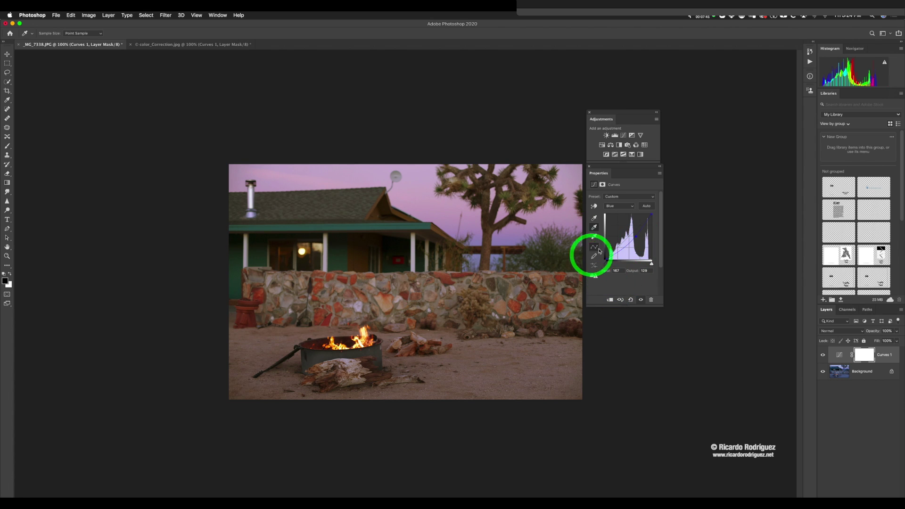
# Step: Brighten the photo on the RGB curve by raising its upper point and setting the lower point to about input 68, output 80
pyautogui.click(611, 206)
pyautogui.click(611, 189)
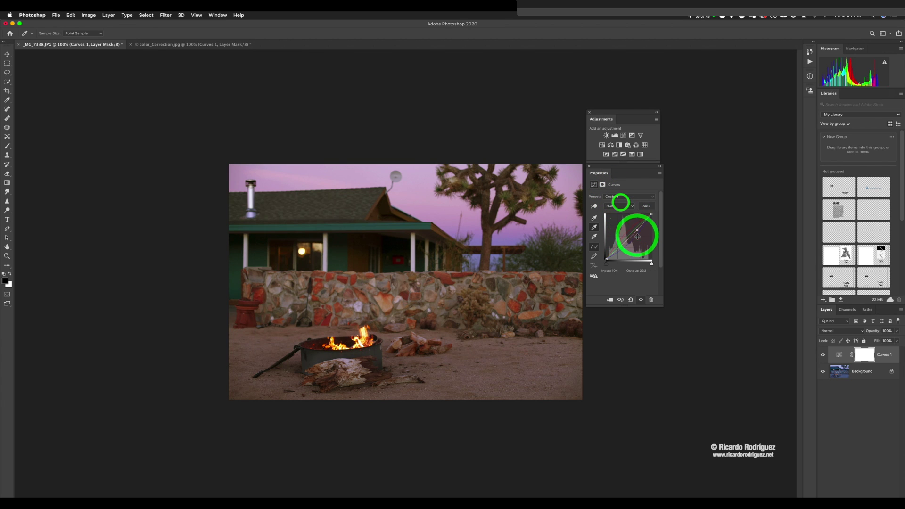
pyautogui.moveTo(637, 230); pyautogui.dragTo(618, 244)
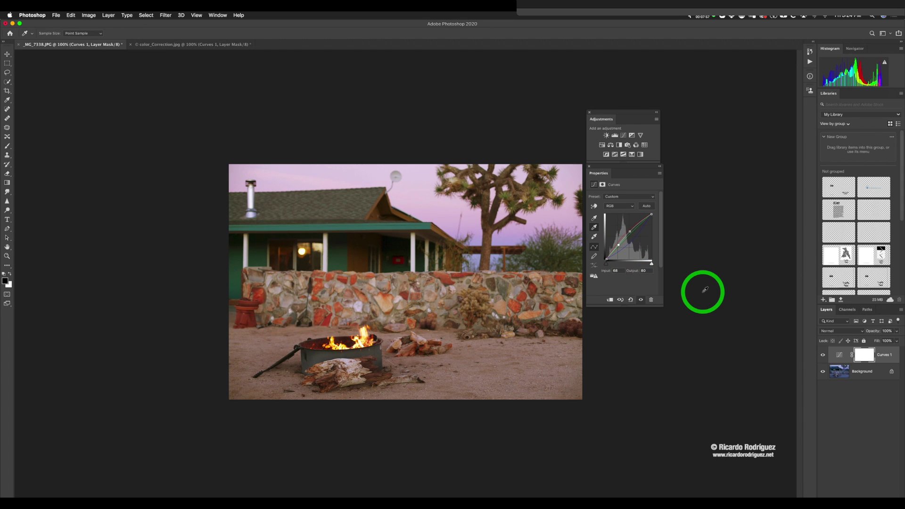